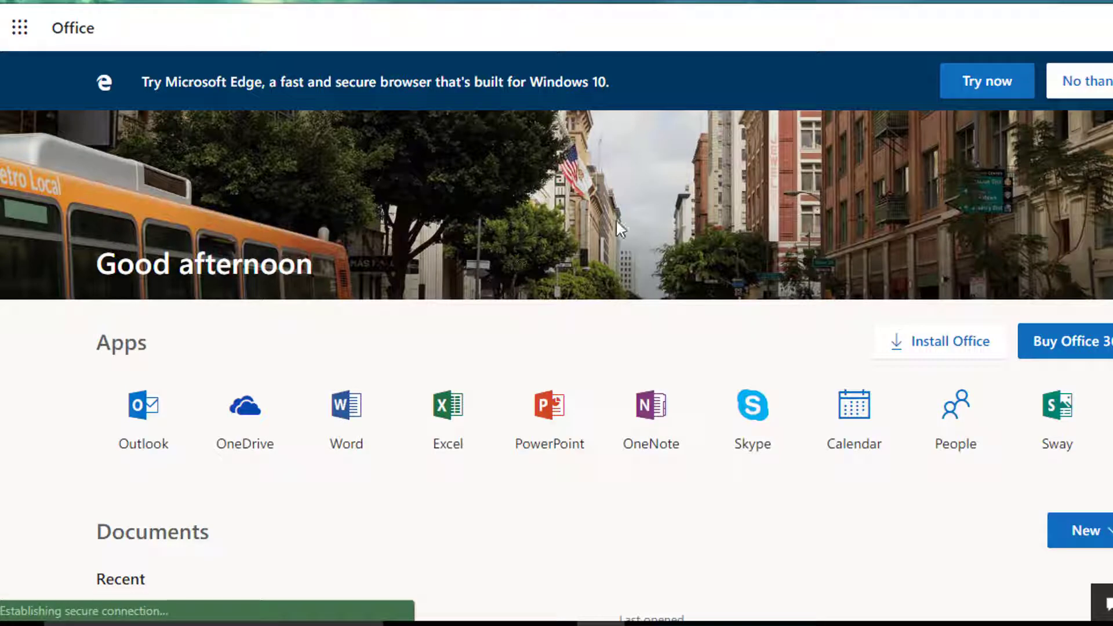
Step: Dismiss the Edge promotion banner and sign out of the Office.com account
left_click(1093, 81)
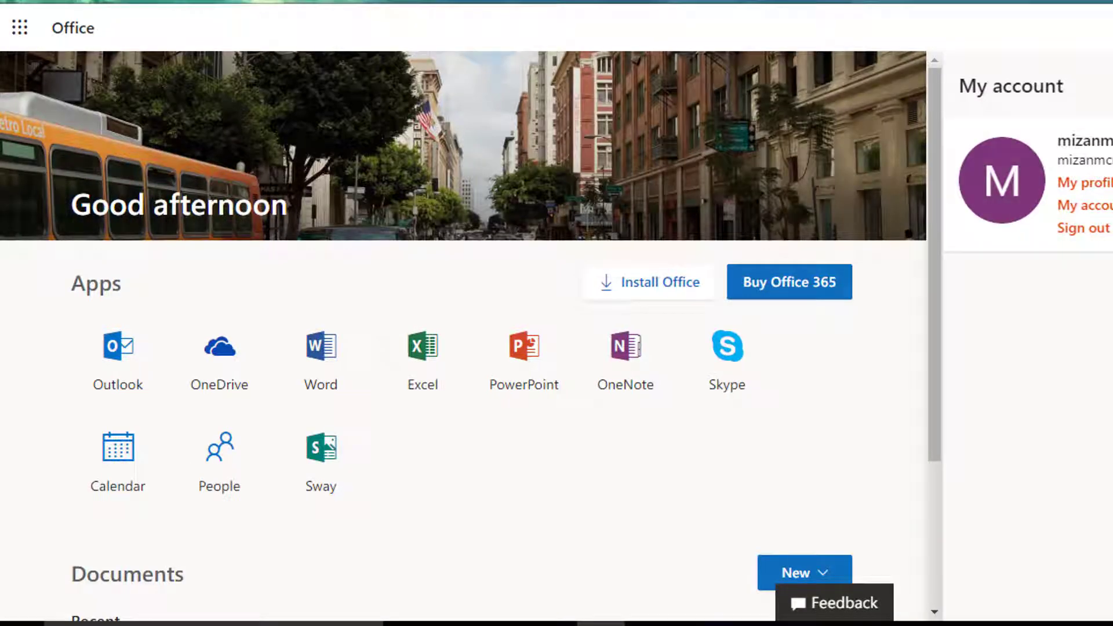
left_click(1095, 229)
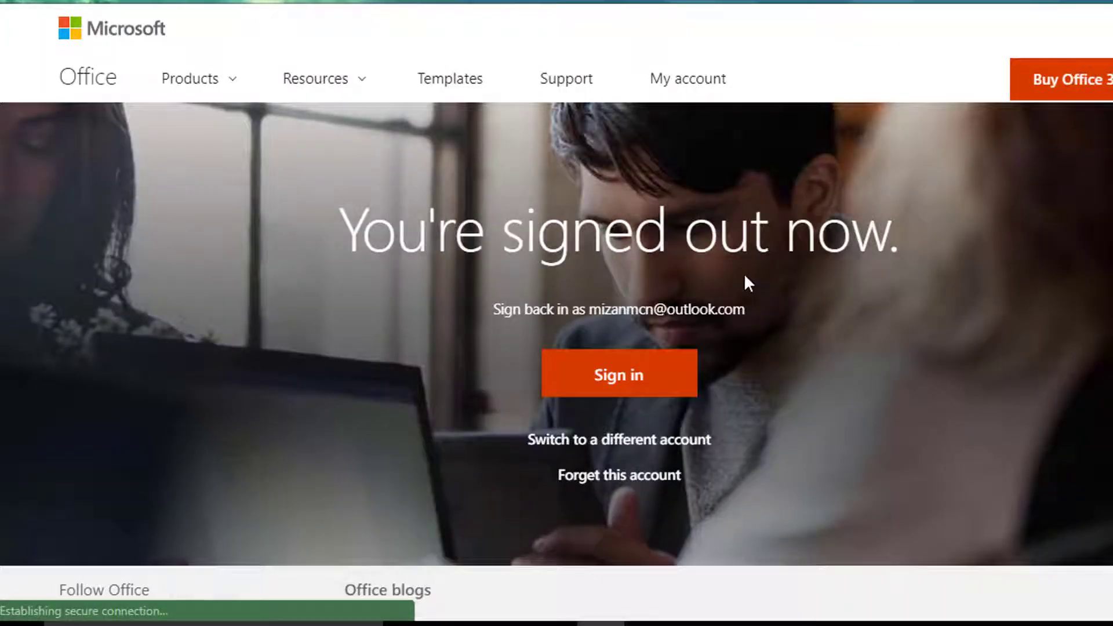
scroll(492, 228, "down", 4)
scroll(492, 228, "up", 5)
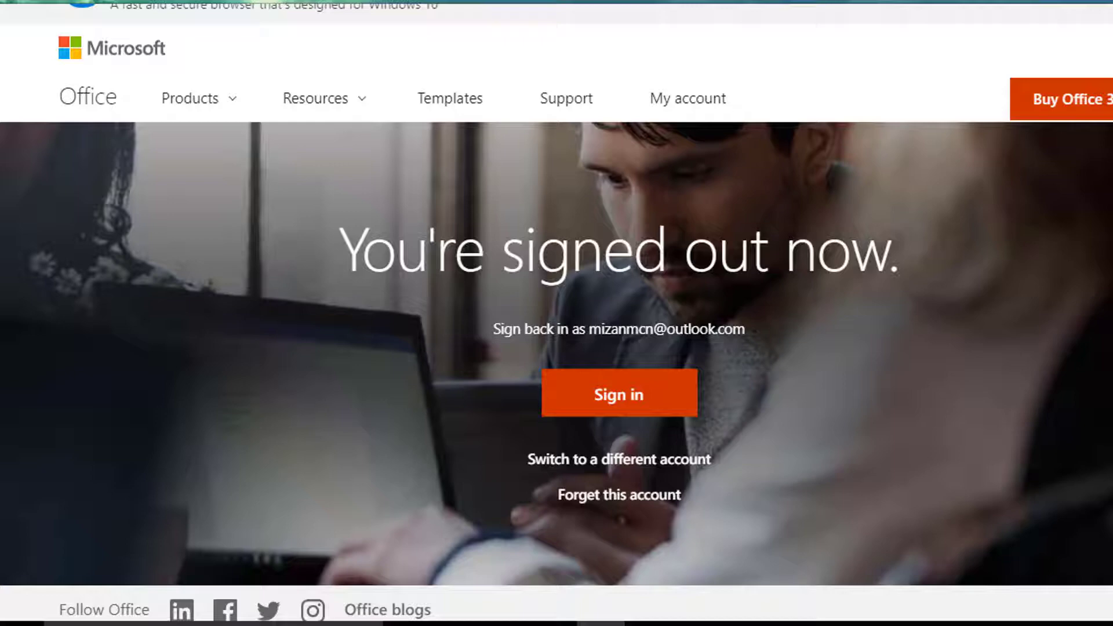
scroll(891, 92, "down", 3)
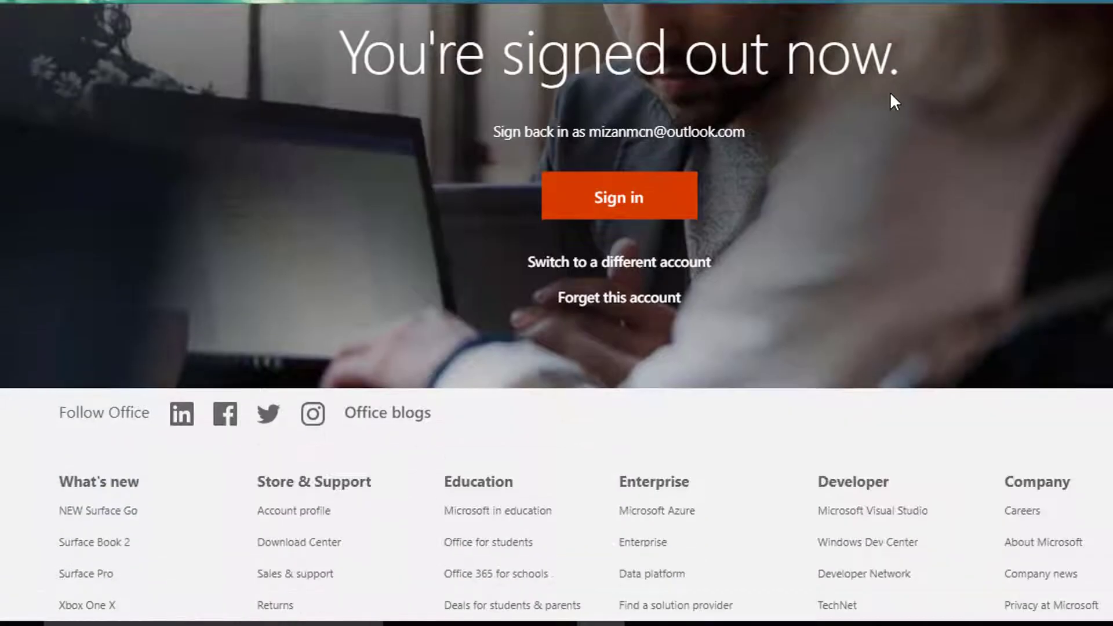
scroll(890, 92, "up", 3)
middle_click(878, 46)
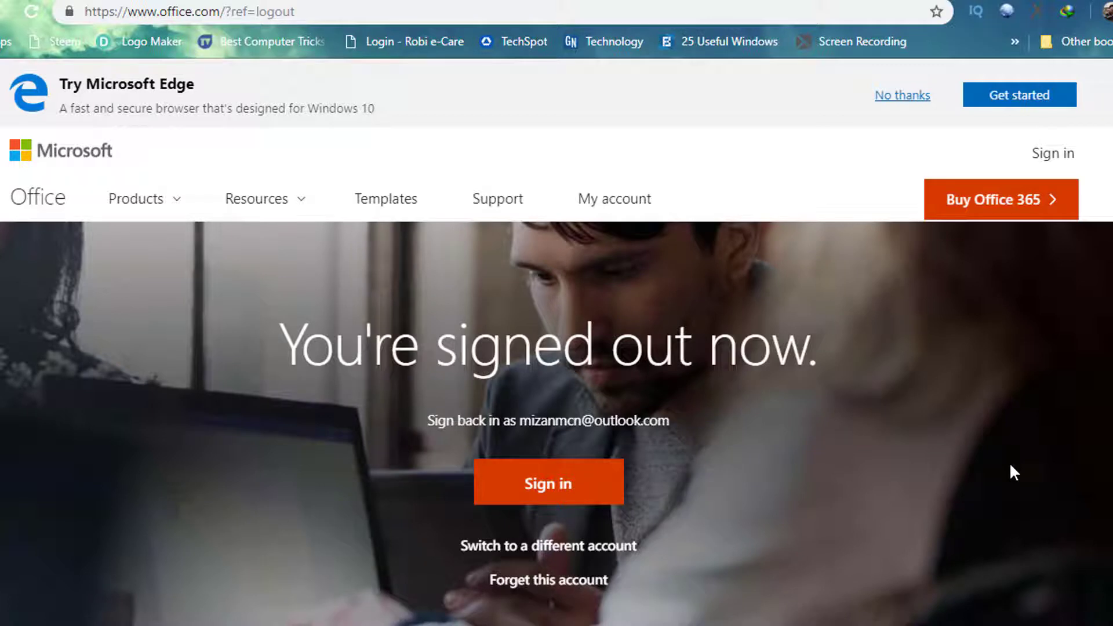
Step: Sign back in with the account password and land on the Office home page
left_click(1061, 155)
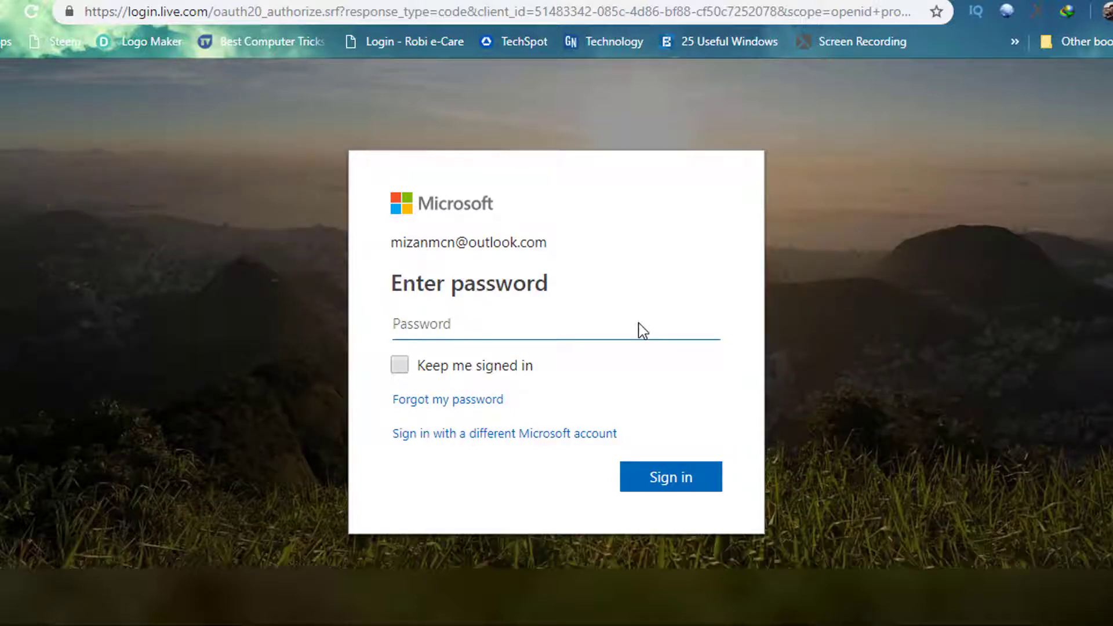
type("•••••")
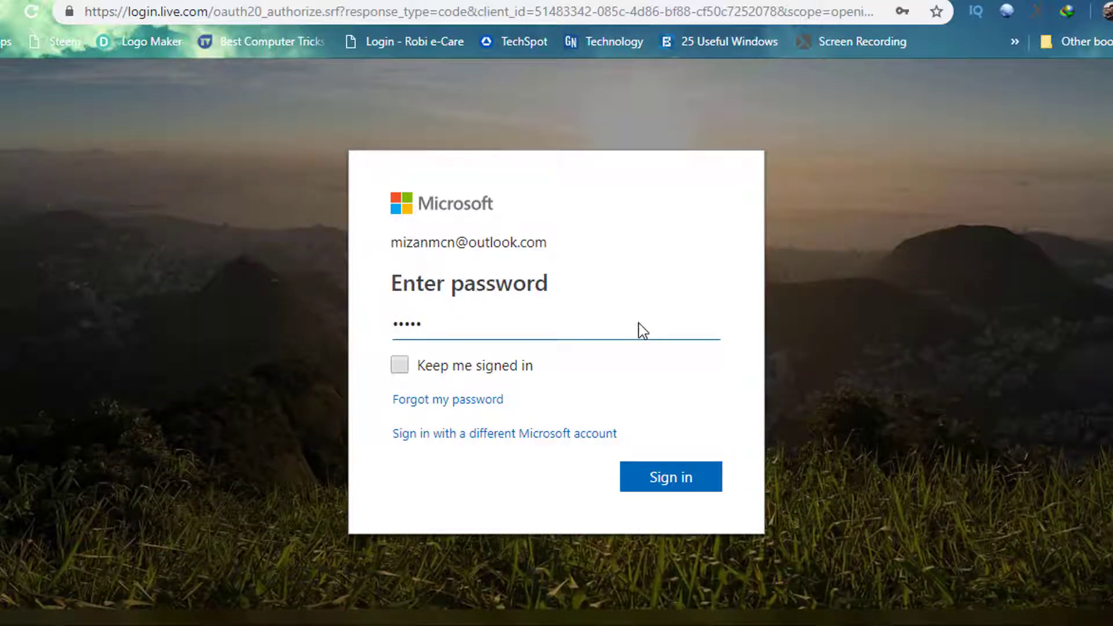
type("•••")
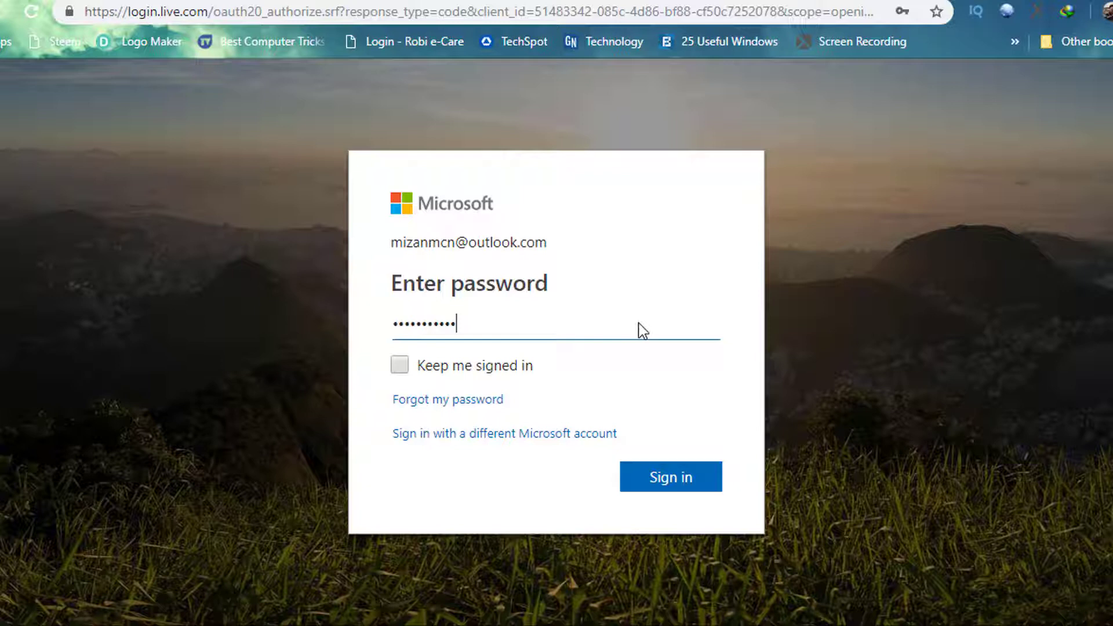
left_click(683, 479)
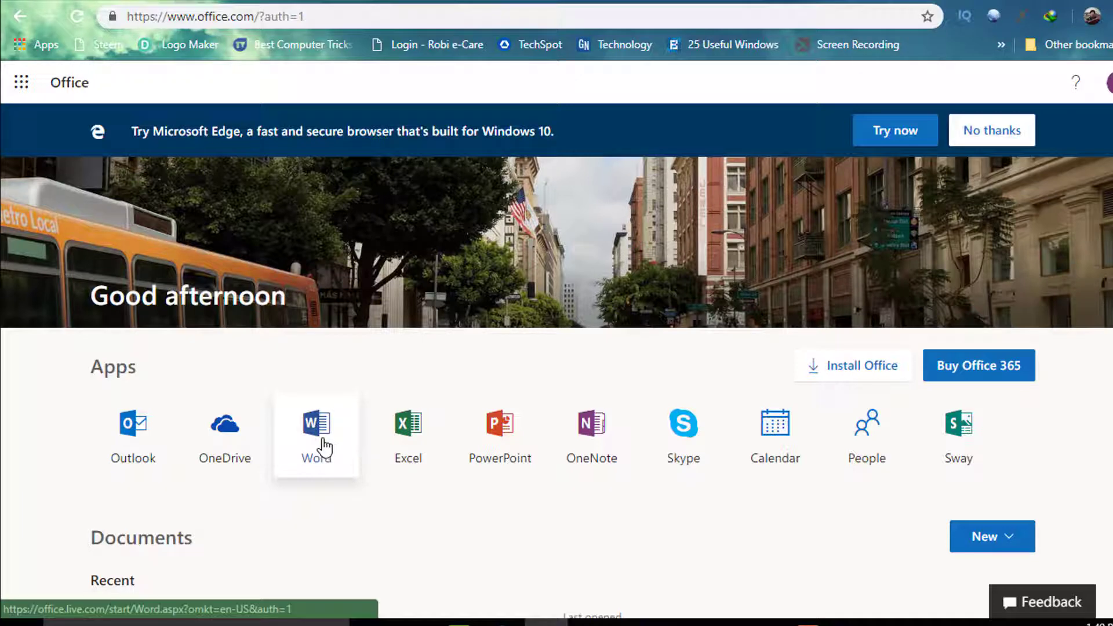
Step: Start a new blank Word document with the line 'Hello world' followed by a row of dots
left_click(323, 447)
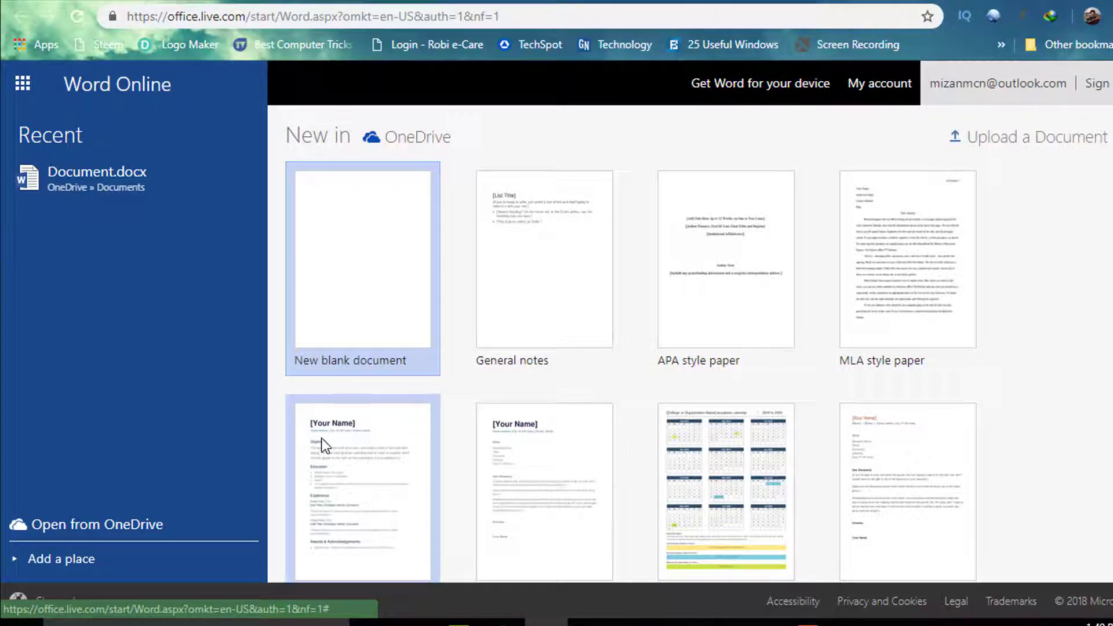
left_click(341, 248)
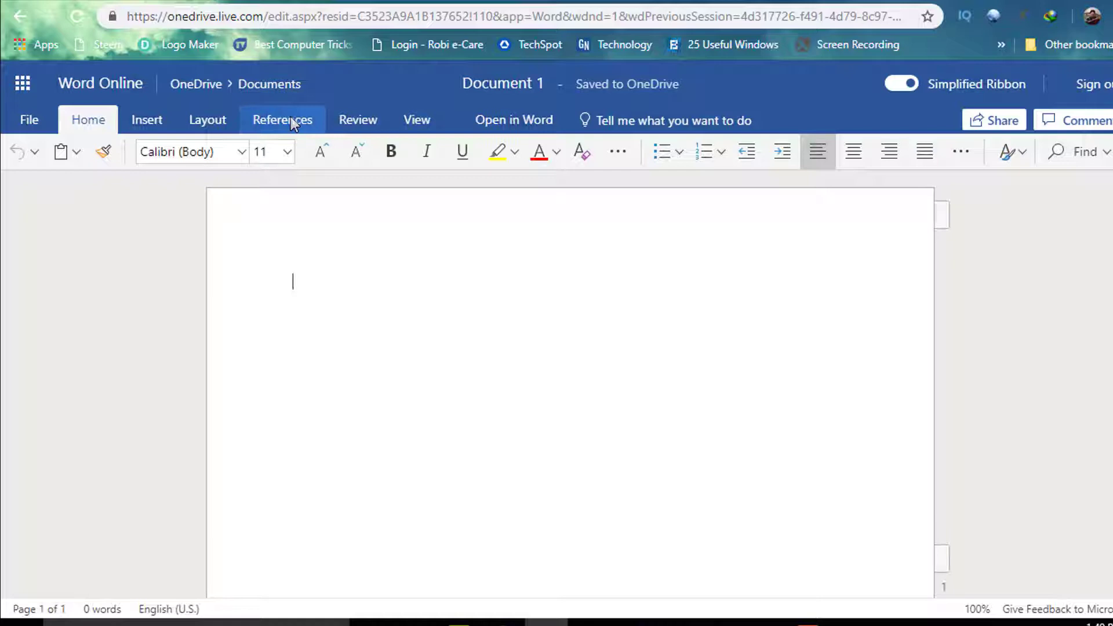
type("Hell")
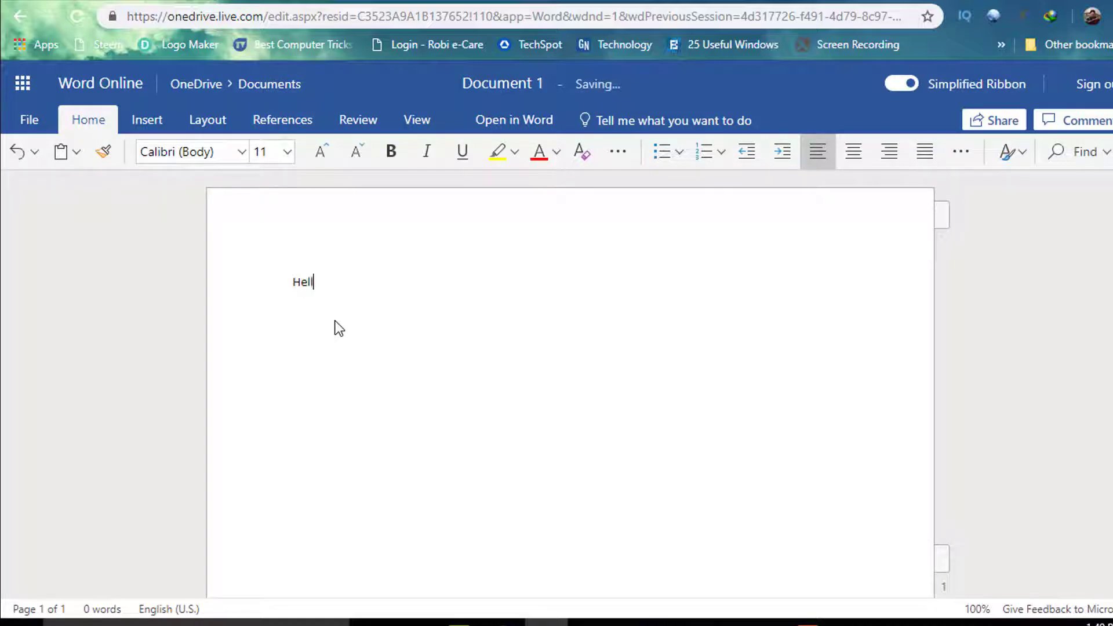
type("o wor")
type("ld ")
type("....................................................................................................")
key("Return")
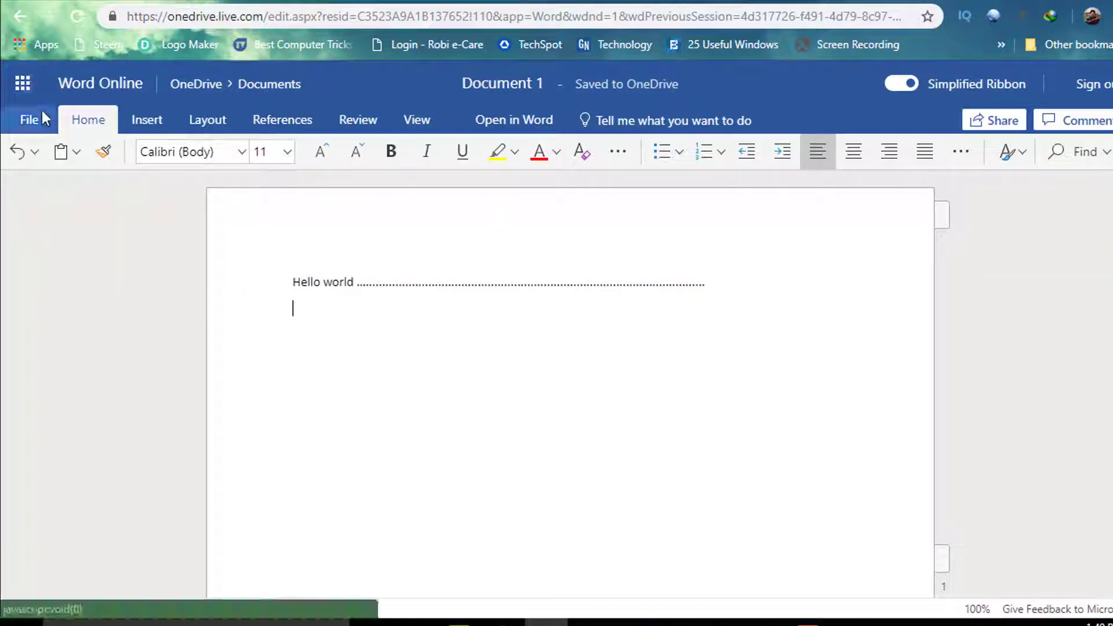
Step: Begin saving a copy of the document to OneDrive via File > Save As
left_click(23, 118)
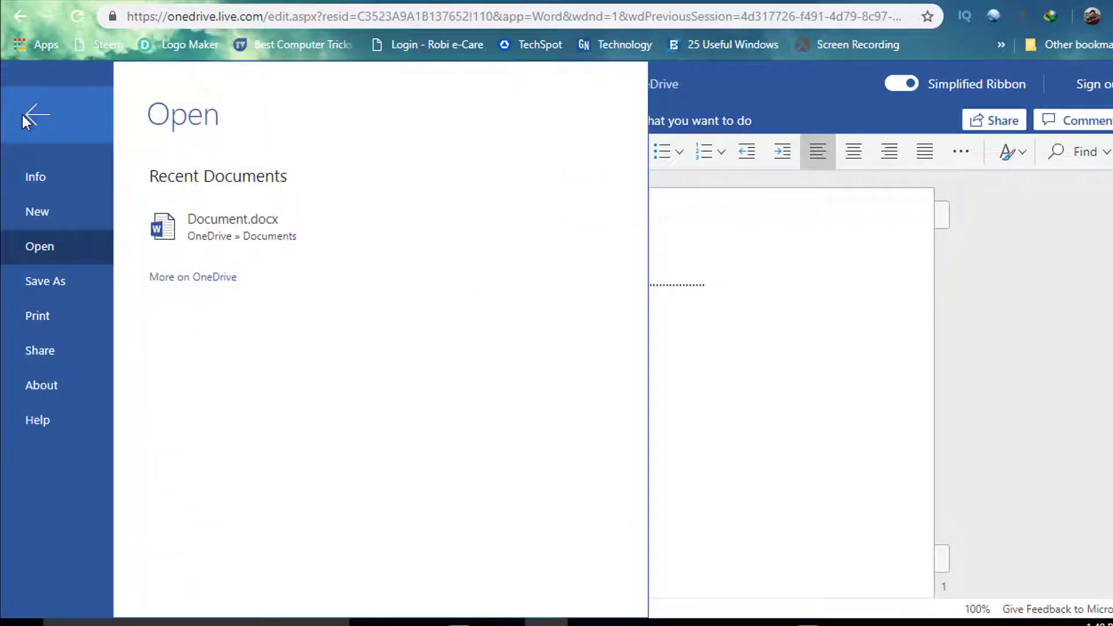
left_click(49, 283)
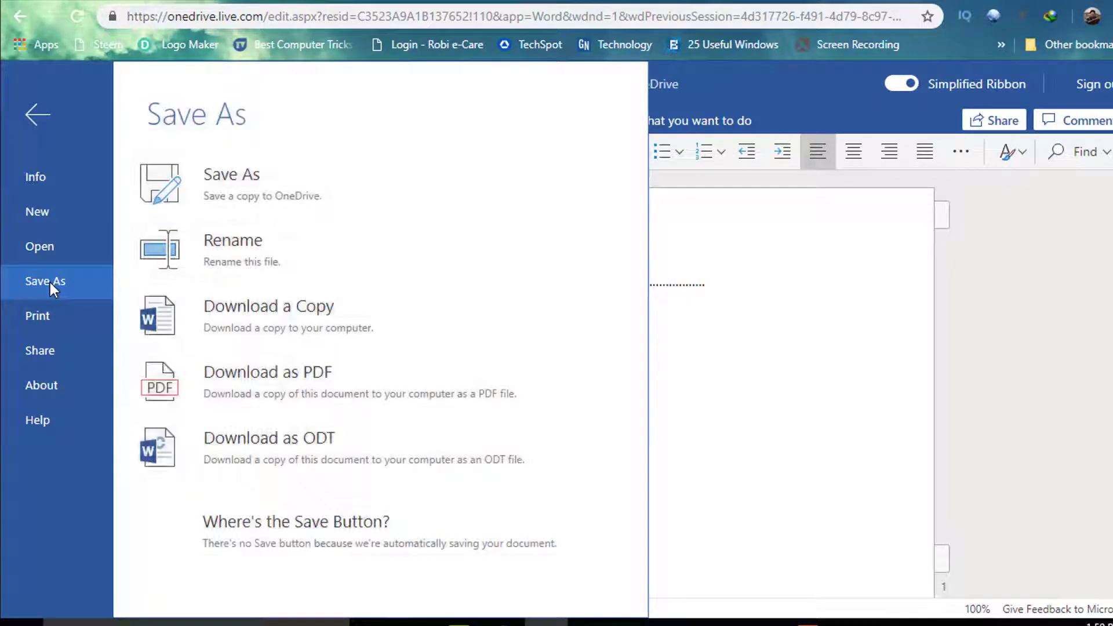
left_click(244, 174)
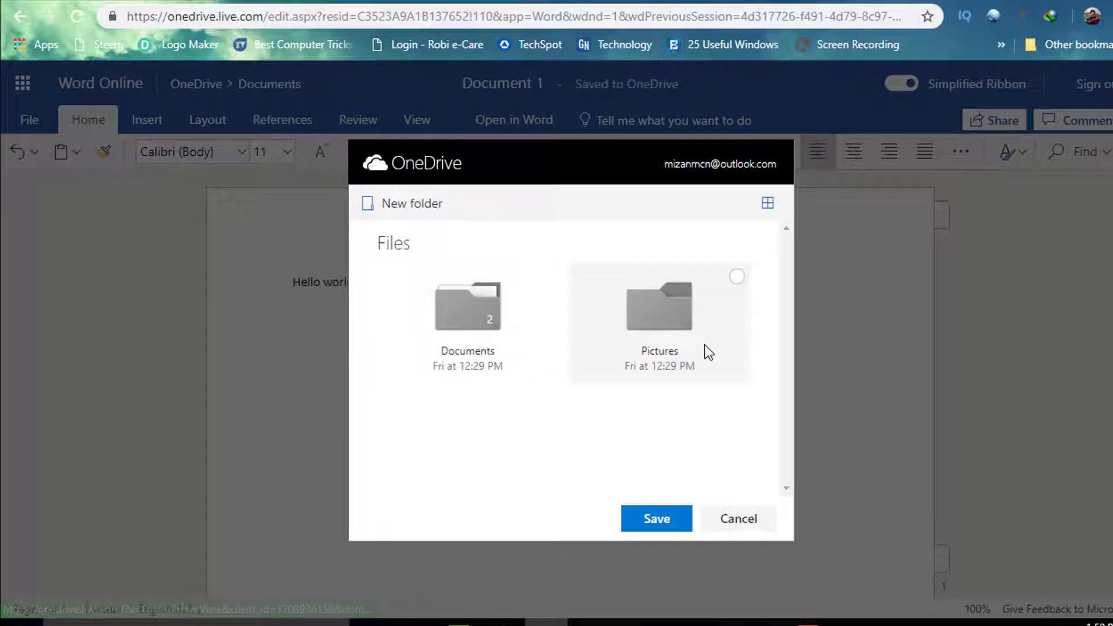
Step: Save the copy into OneDrive Documents under the name 'Hello world'
left_click(462, 316)
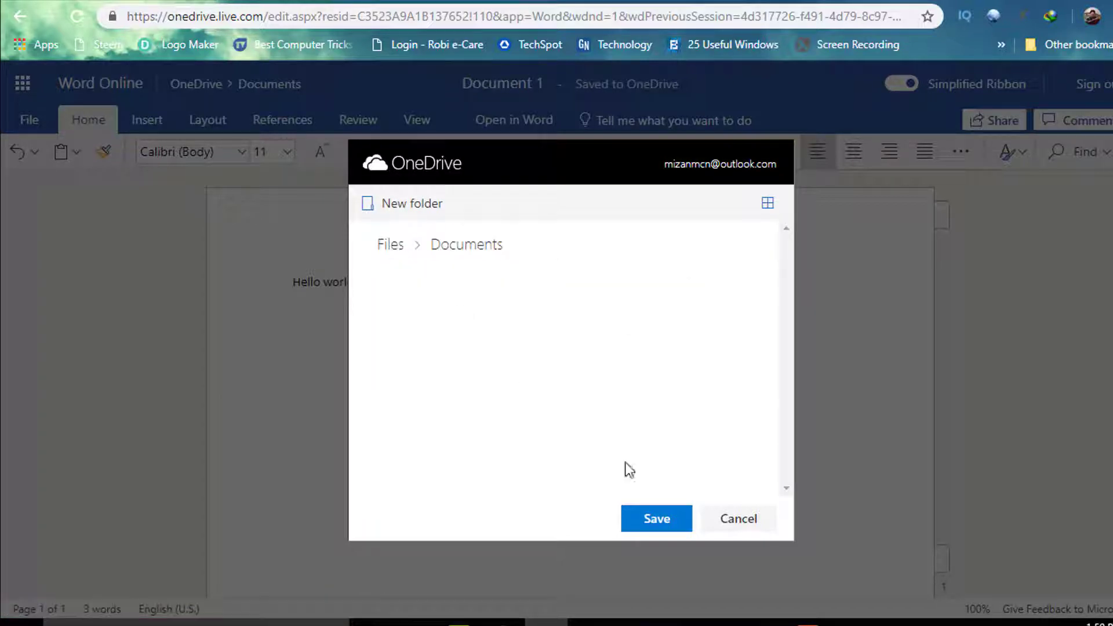
left_click(658, 521)
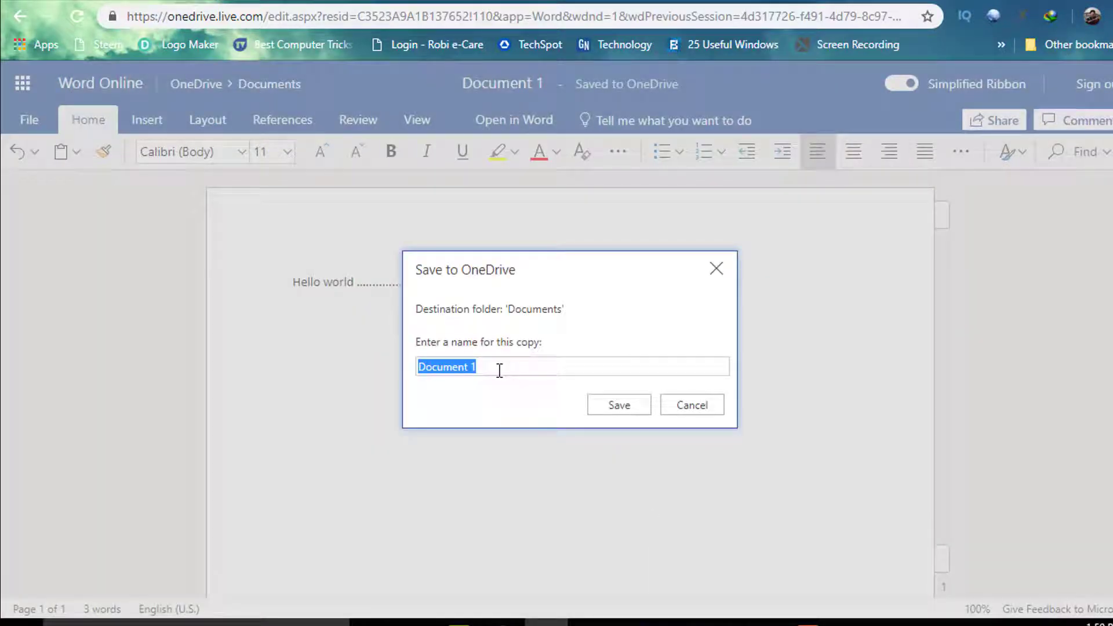
key("BackSpace")
type("Hello")
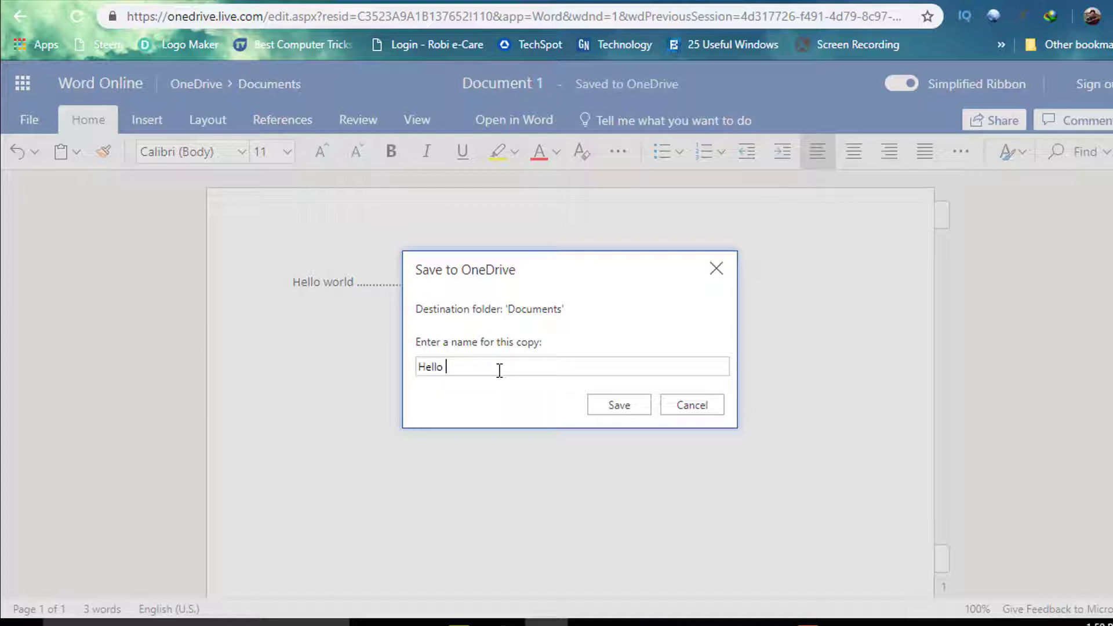
type("wor")
type("ld")
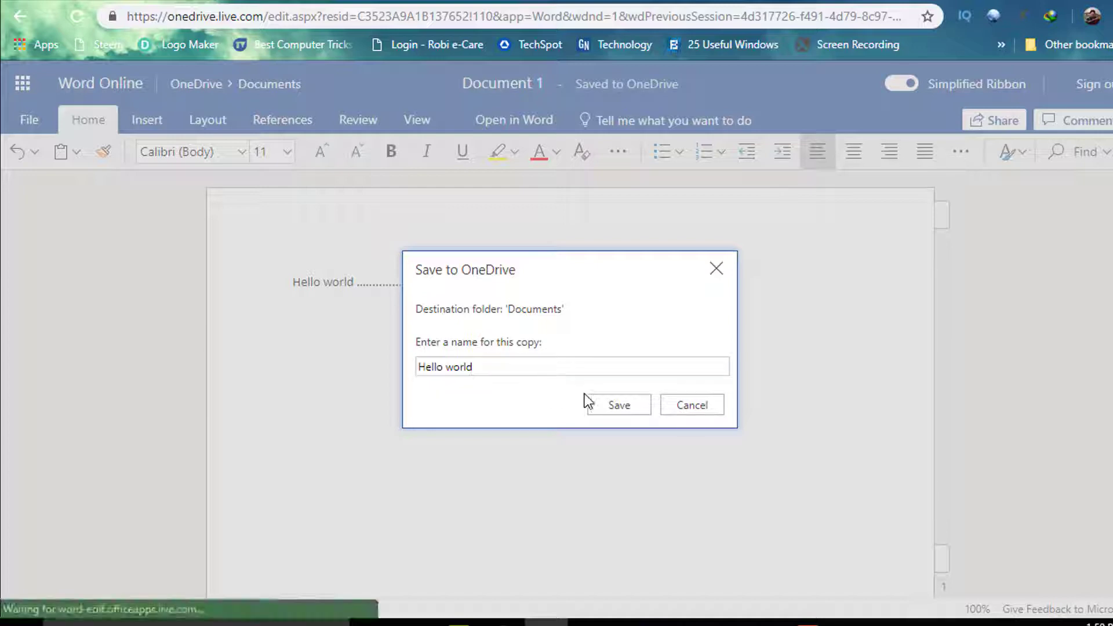
left_click(601, 404)
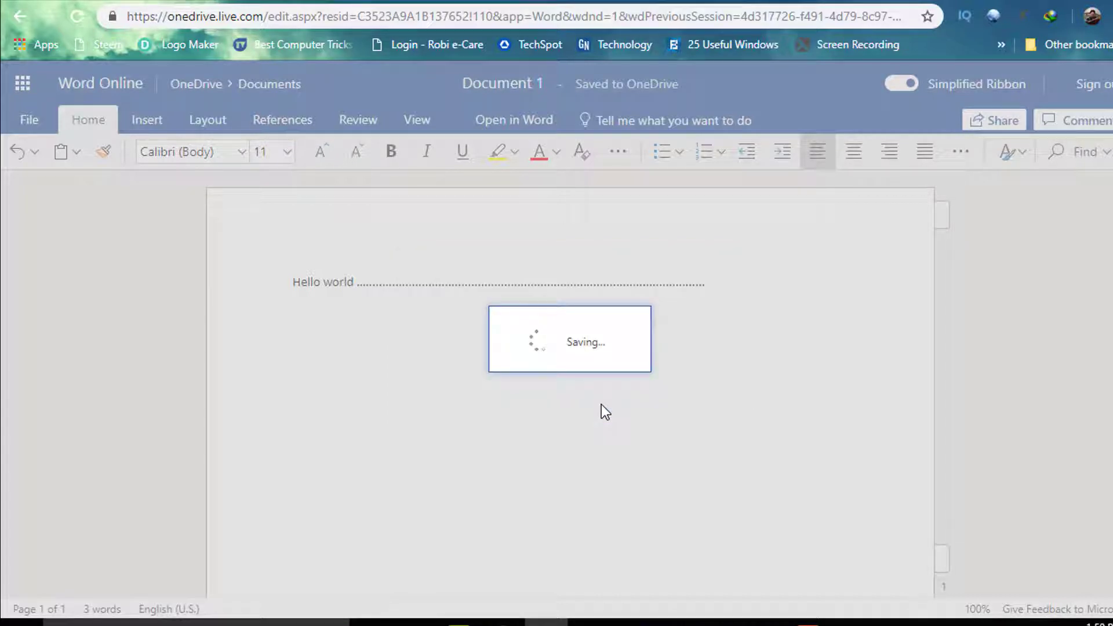